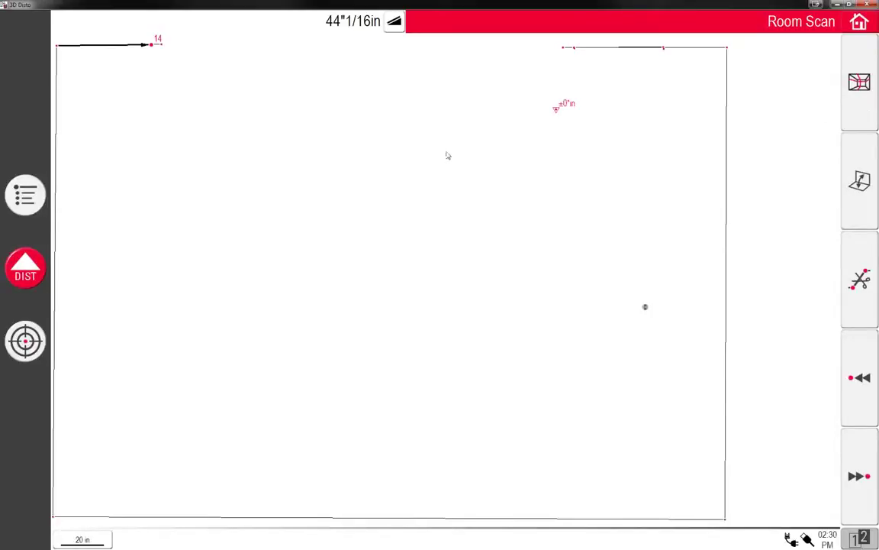
# Shift the plan, swing the instrument onto the shoji divider, and lock the aim.
pyautogui.moveTo(448, 153)
pyautogui.mouseDown()
pyautogui.moveTo(475, 200)
pyautogui.moveTo(476, 222)
pyautogui.mouseUp()
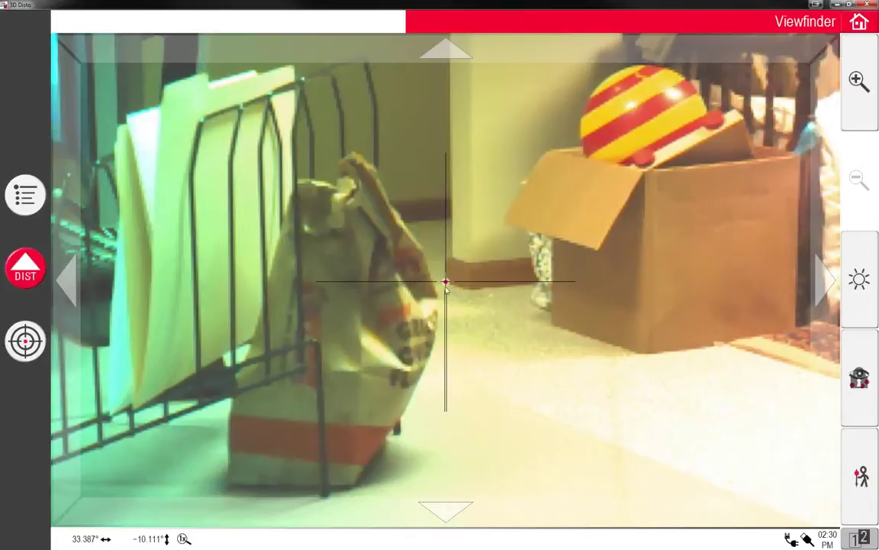
pyautogui.click(771, 290)
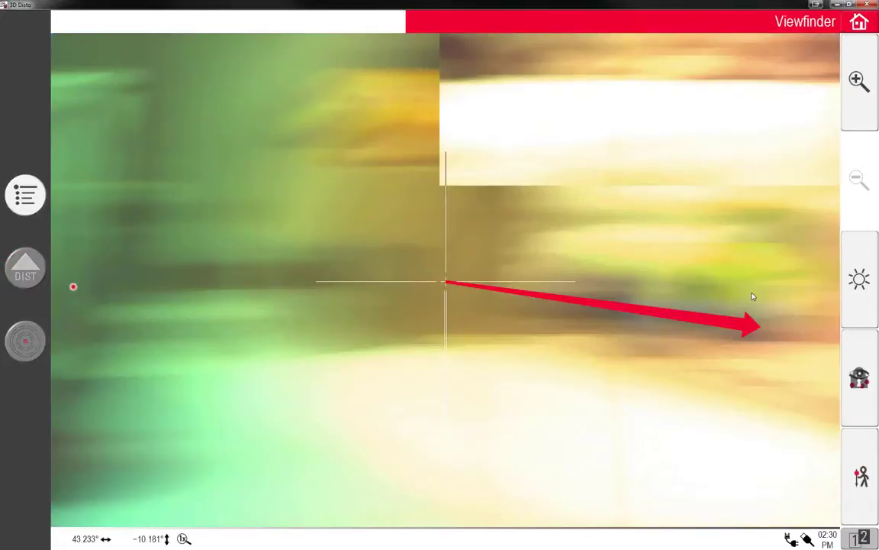
pyautogui.moveTo(752, 296); pyautogui.dragTo(522, 237)
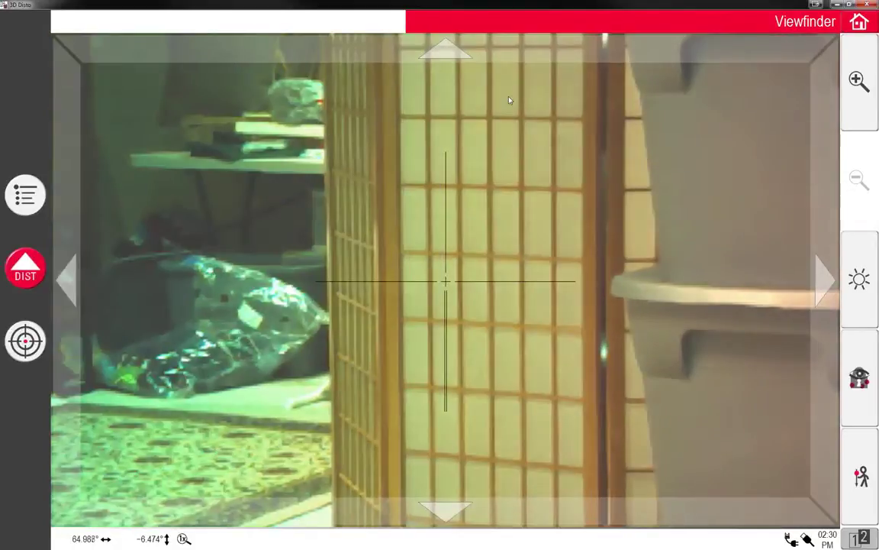
pyautogui.click(775, 206)
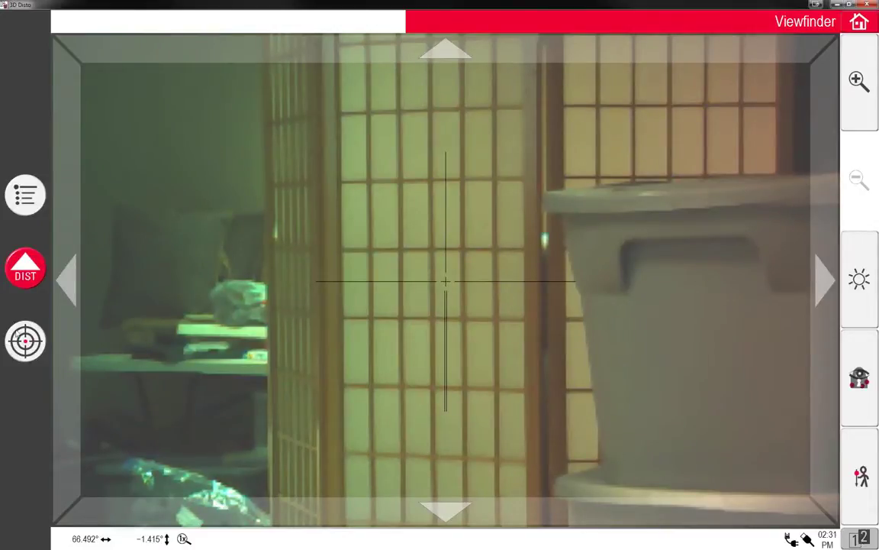
pyautogui.click(26, 341)
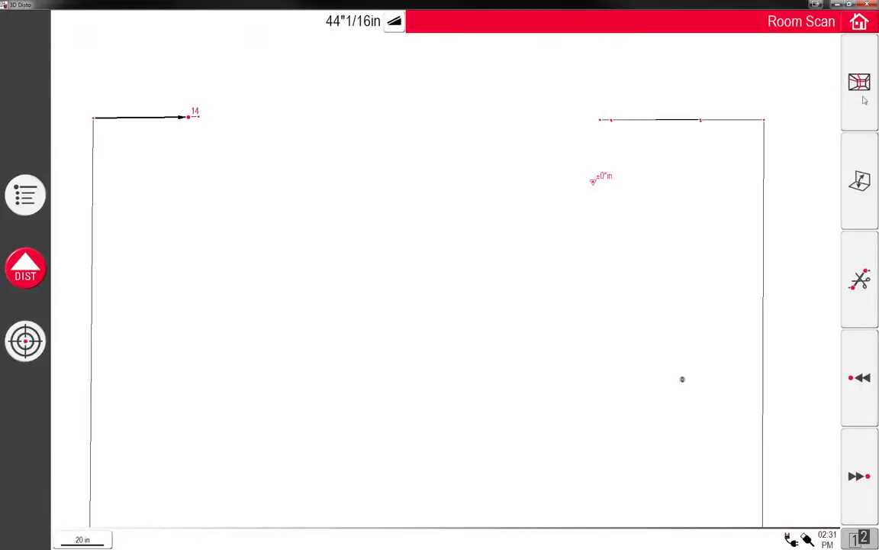
# Start a scan using a single horizontal line of points across the wall.
pyautogui.click(865, 100)
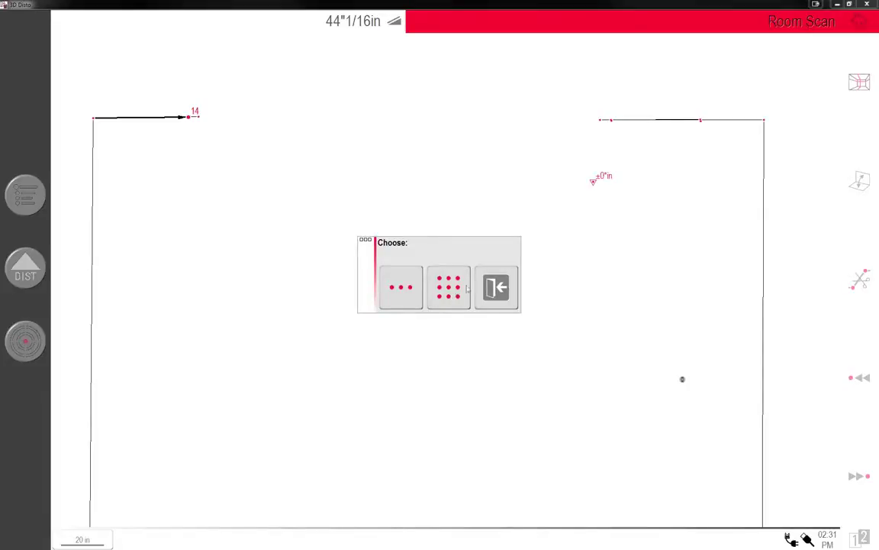
pyautogui.click(405, 299)
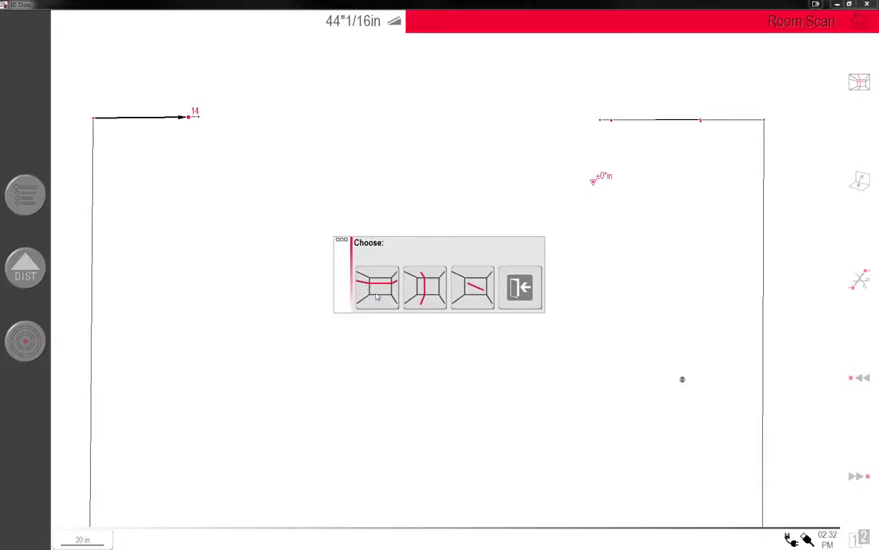
pyautogui.click(375, 294)
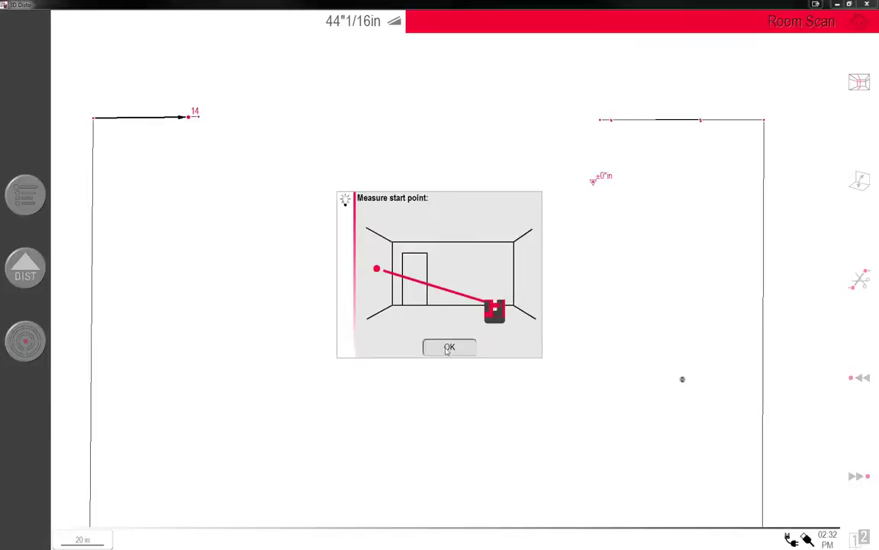
# Measure the start point on the divider edge (54"27/32in) and choose a point-to-point line.
pyautogui.click(450, 348)
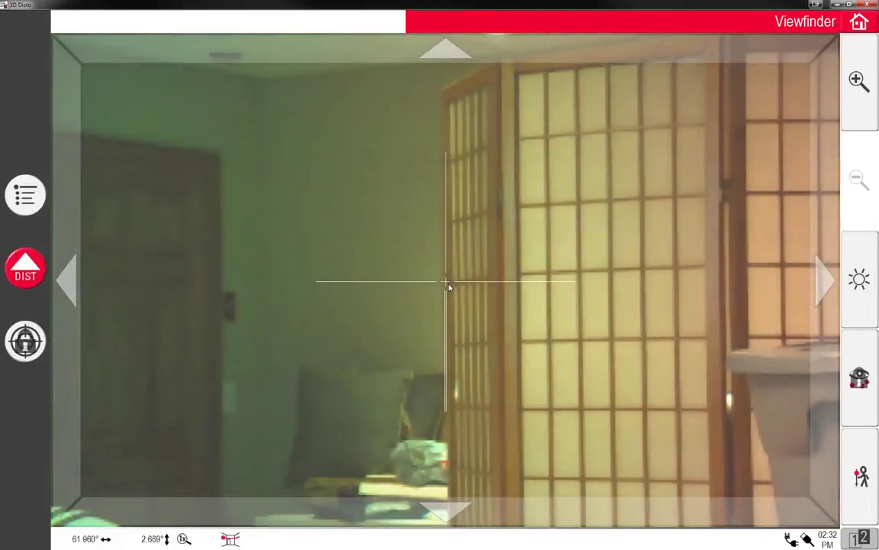
pyautogui.click(449, 287)
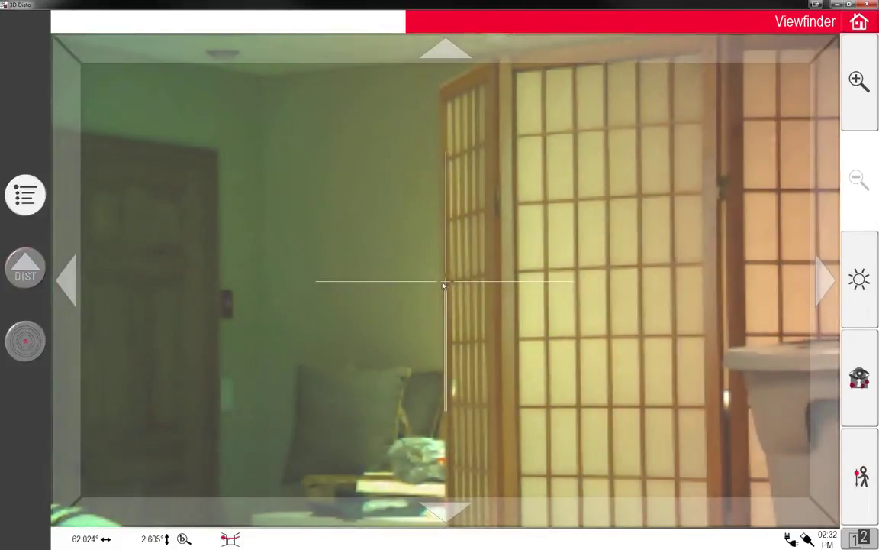
pyautogui.click(26, 269)
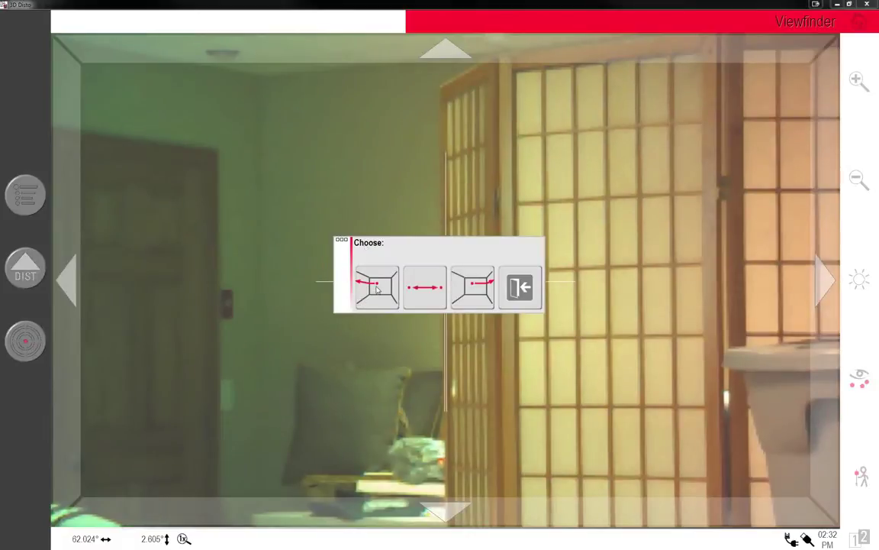
pyautogui.click(436, 297)
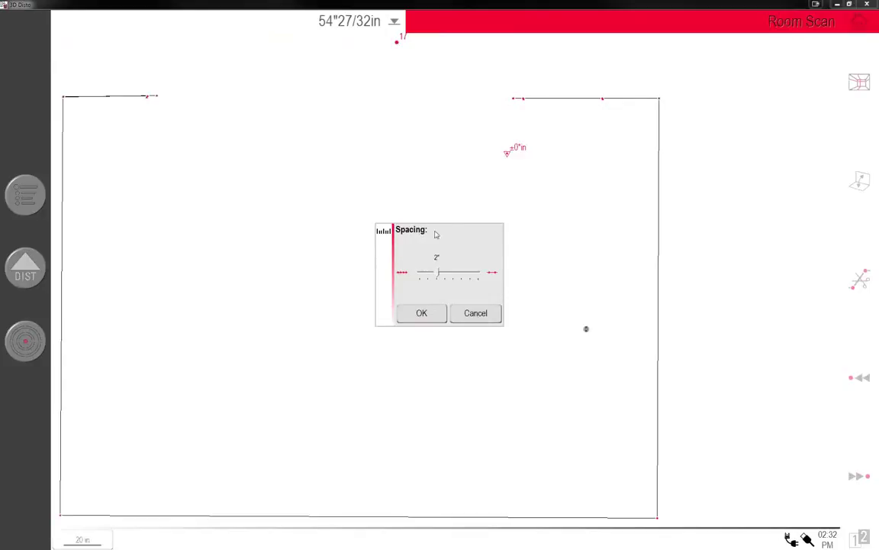
# Scan points along the divider at 1/2" spacing, pausing after 22 points.
pyautogui.moveTo(434, 273)
pyautogui.mouseDown()
pyautogui.moveTo(420, 273)
pyautogui.moveTo(478, 273)
pyautogui.moveTo(436, 275)
pyautogui.mouseUp()
pyautogui.click(422, 313)
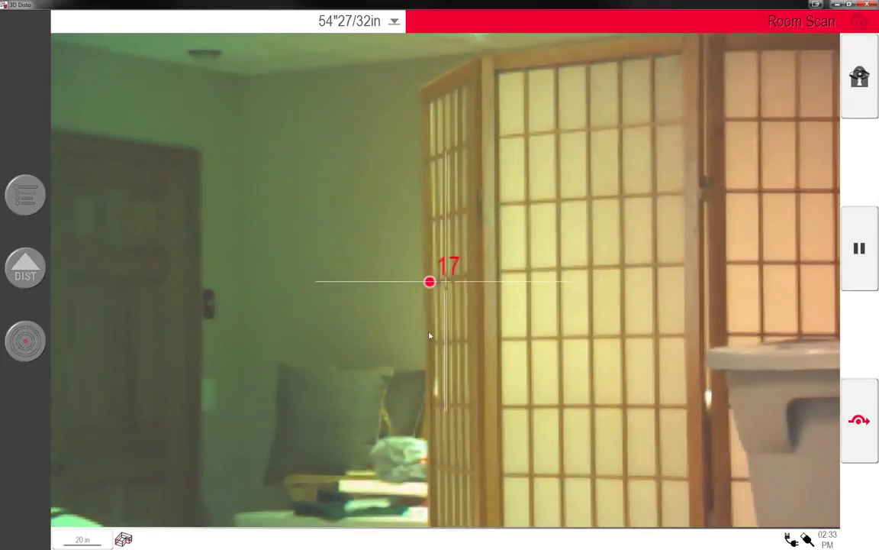
pyautogui.click(441, 254)
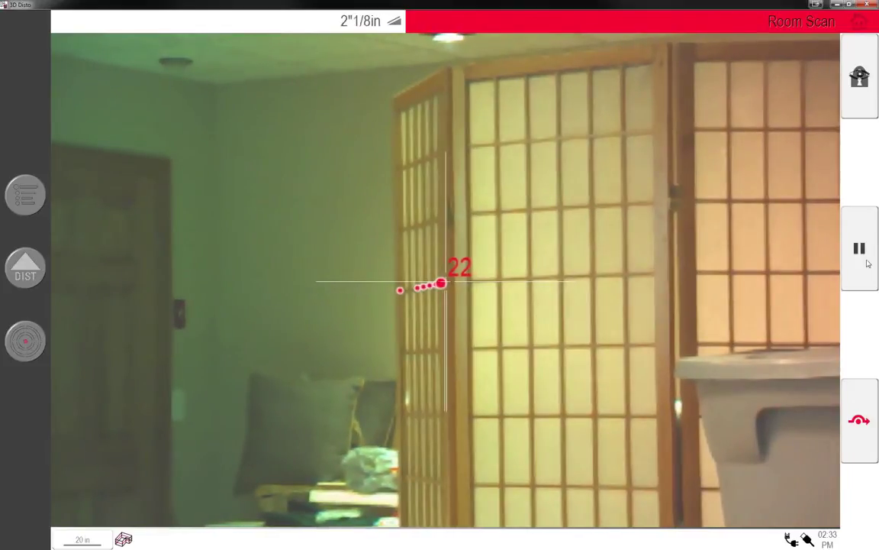
pyautogui.click(867, 264)
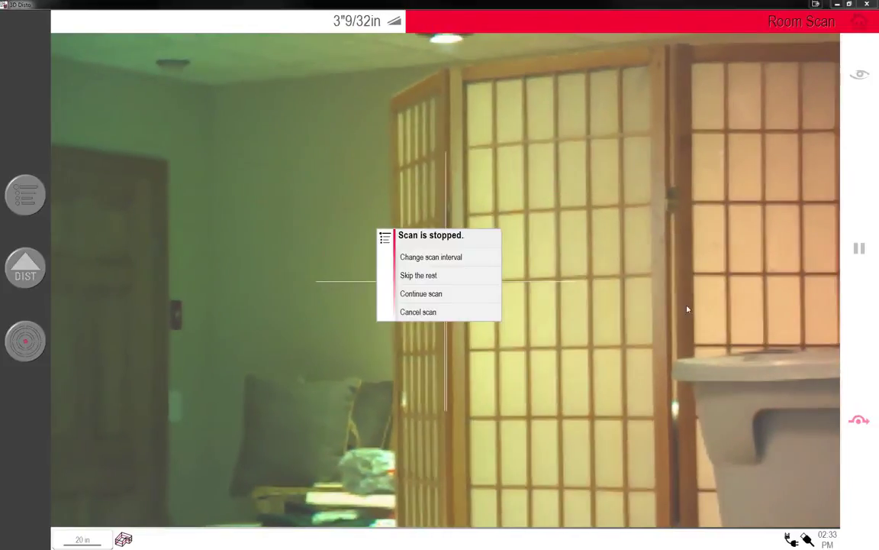
# Change the scan interval to 2 in, then skip the rest so the scan ends at point 37.
pyautogui.click(418, 257)
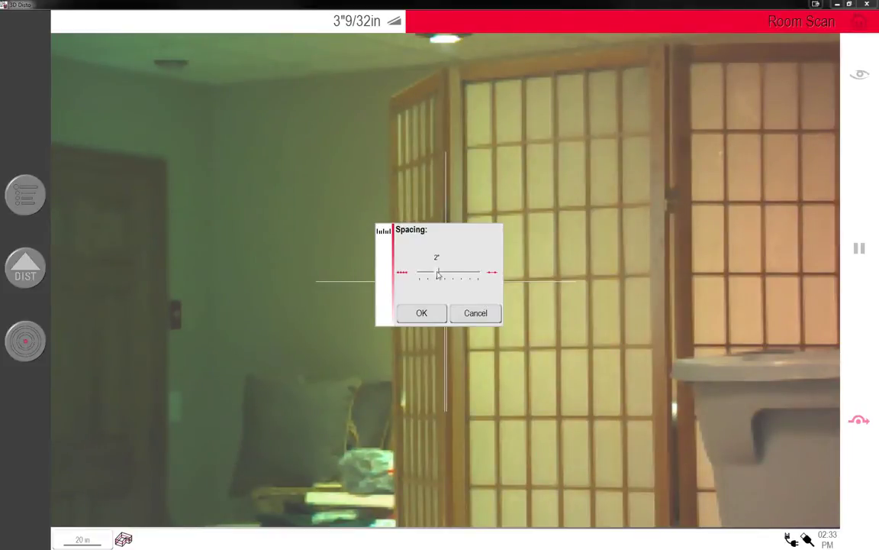
pyautogui.click(442, 273)
pyautogui.click(435, 313)
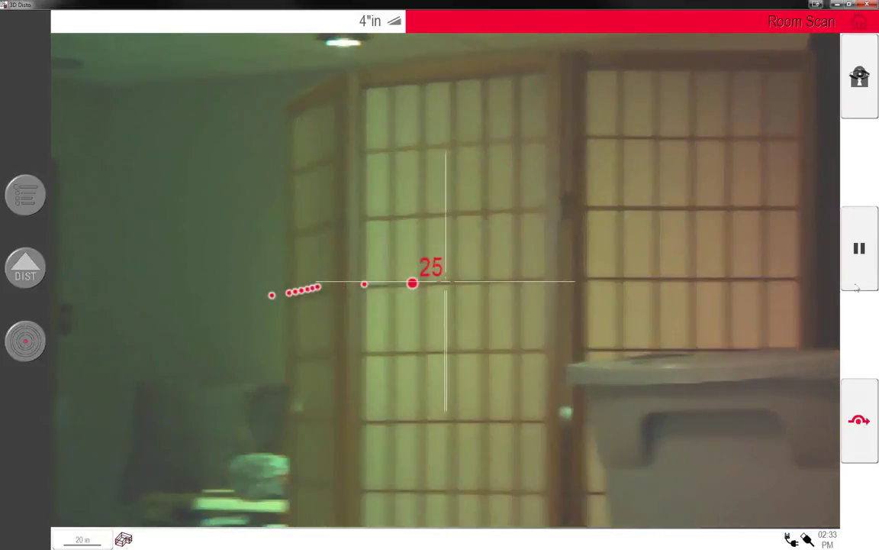
pyautogui.click(859, 251)
pyautogui.click(428, 265)
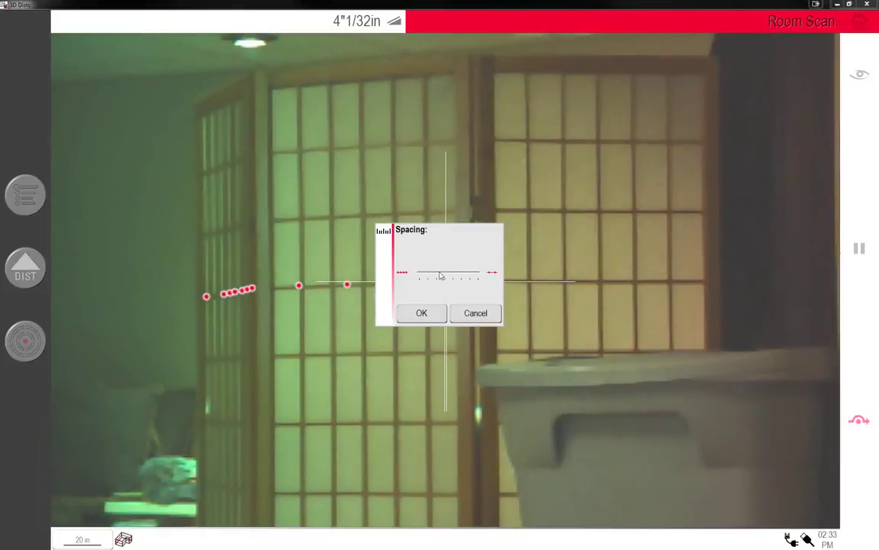
pyautogui.click(431, 316)
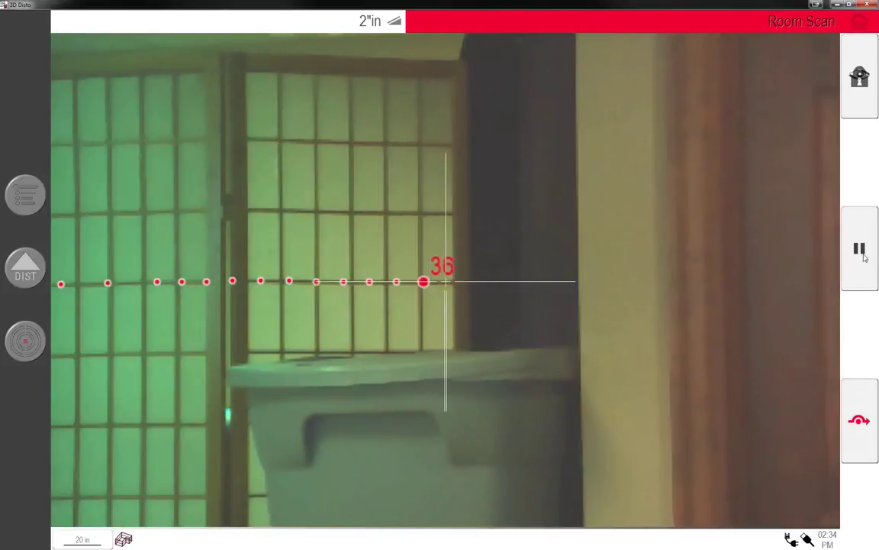
pyautogui.click(865, 258)
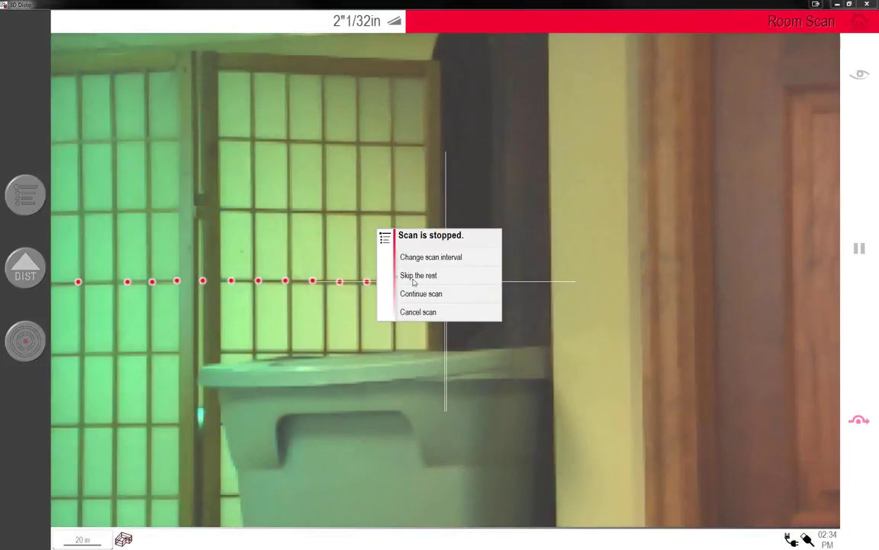
pyautogui.click(413, 277)
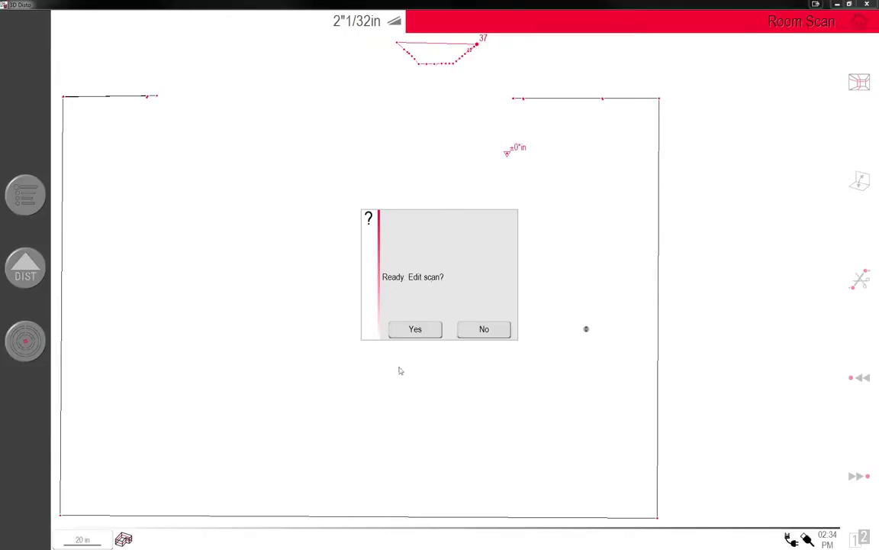
# Choose to edit the finished scan and switch to the live camera view.
pyautogui.click(415, 329)
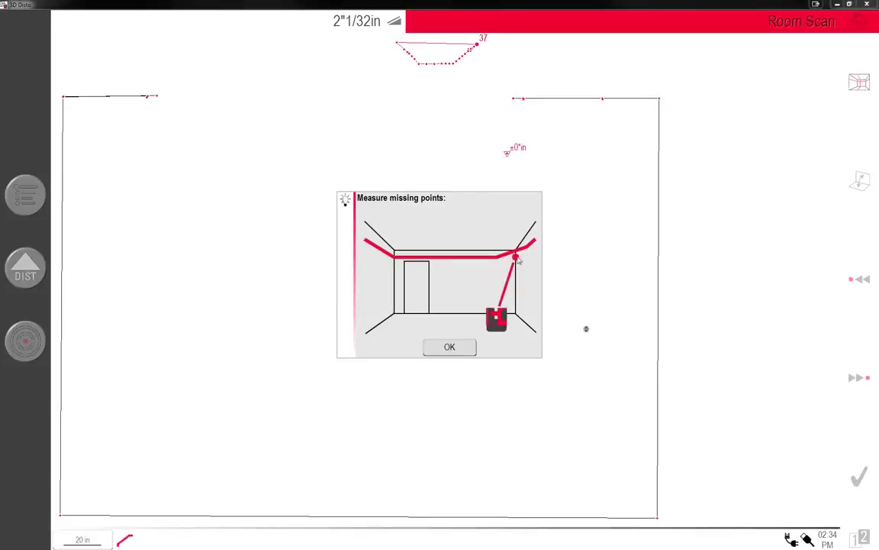
pyautogui.click(443, 349)
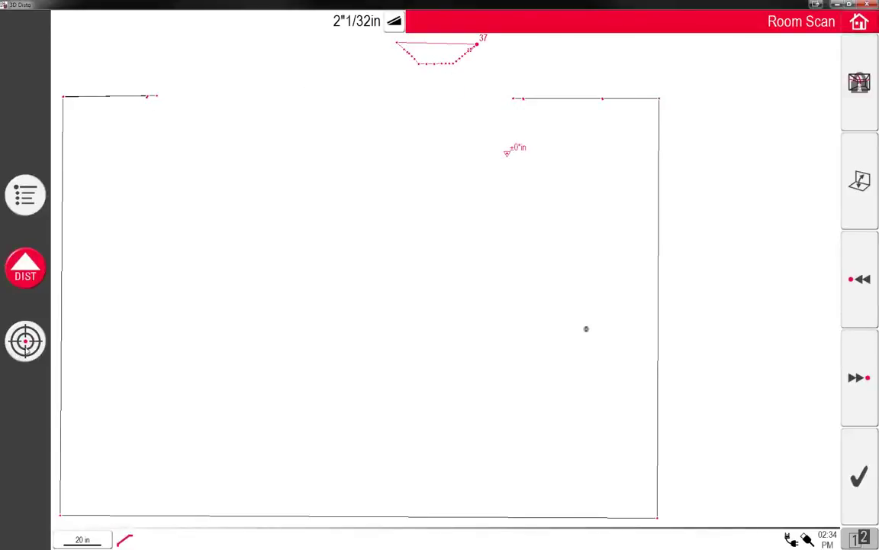
pyautogui.click(26, 341)
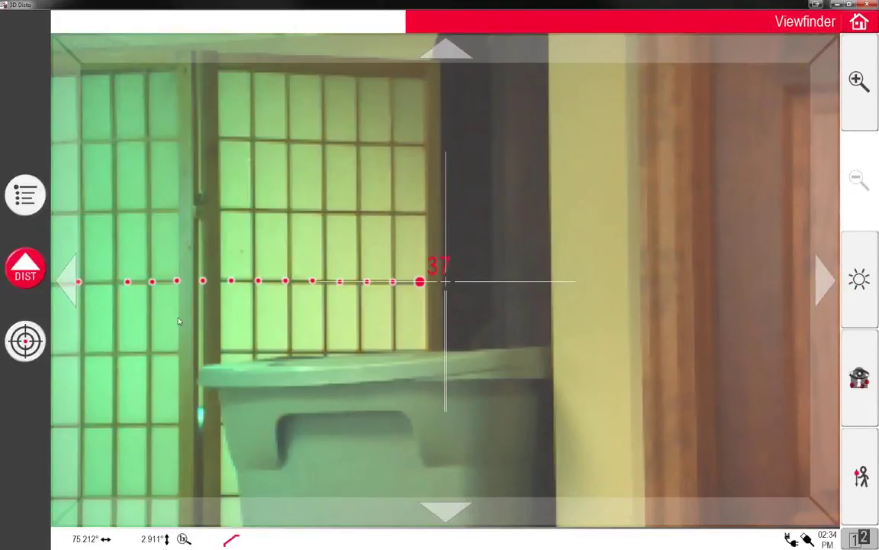
# Aim along the divider and measure missing points 38 and 39.
pyautogui.click(442, 286)
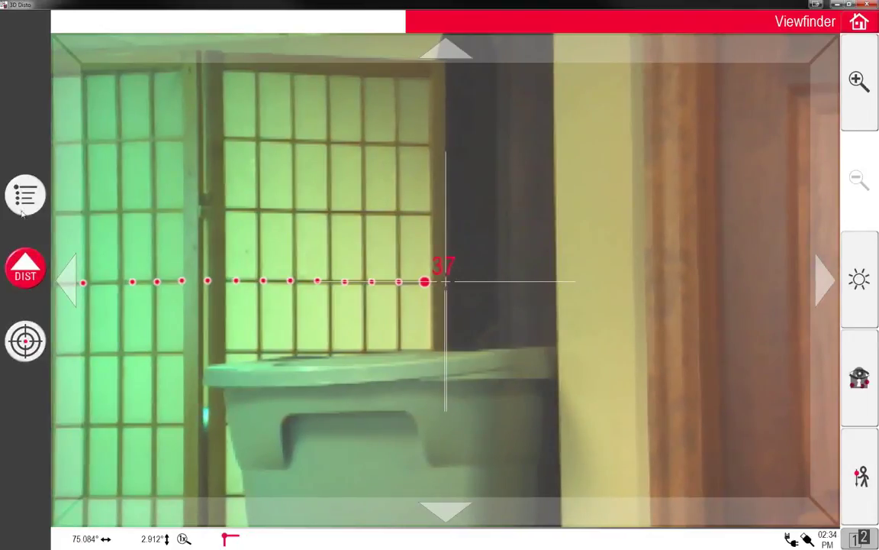
pyautogui.click(371, 327)
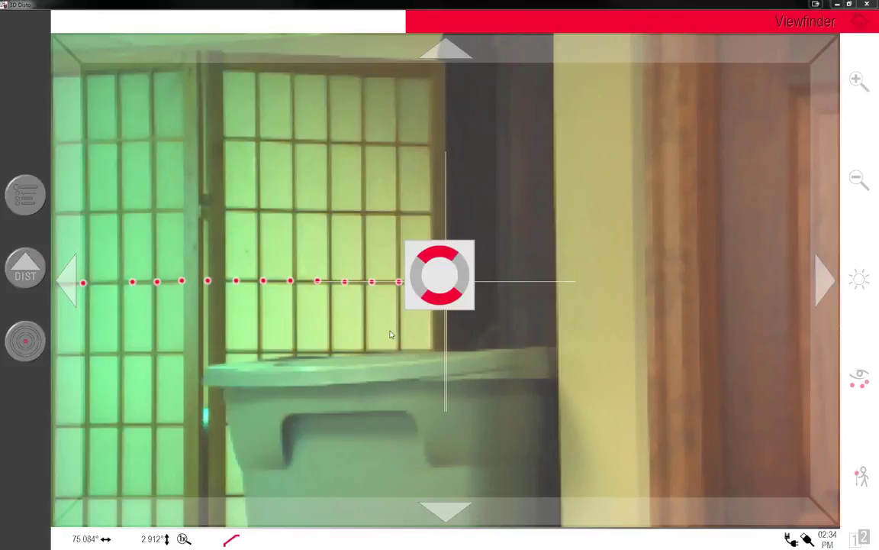
pyautogui.click(200, 283)
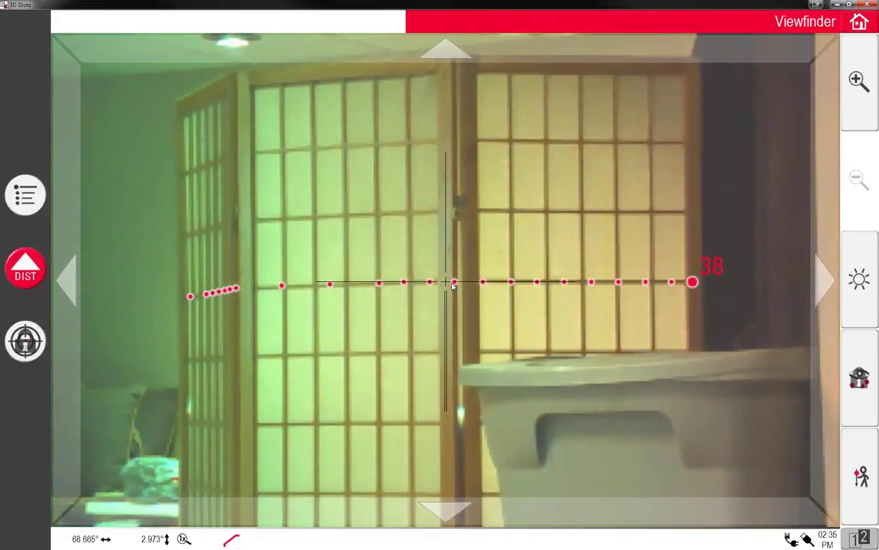
pyautogui.click(453, 285)
pyautogui.click(458, 283)
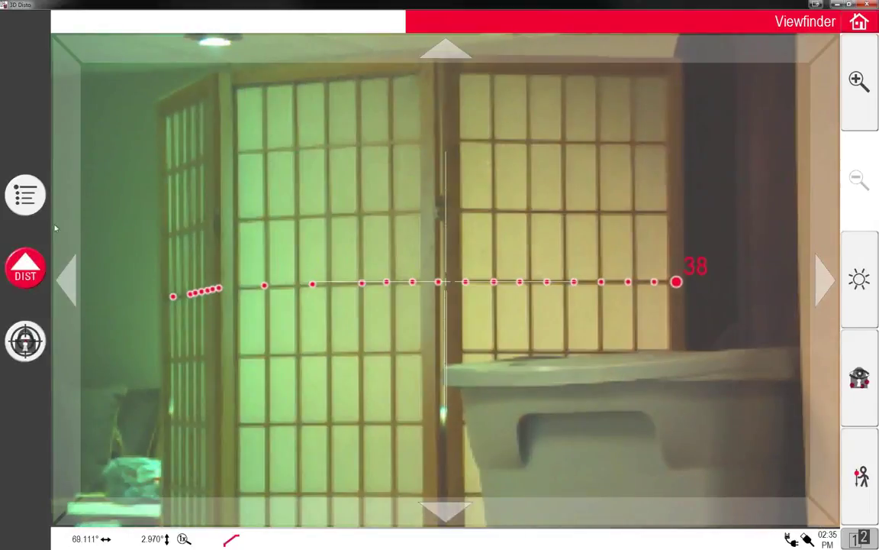
pyautogui.click(28, 271)
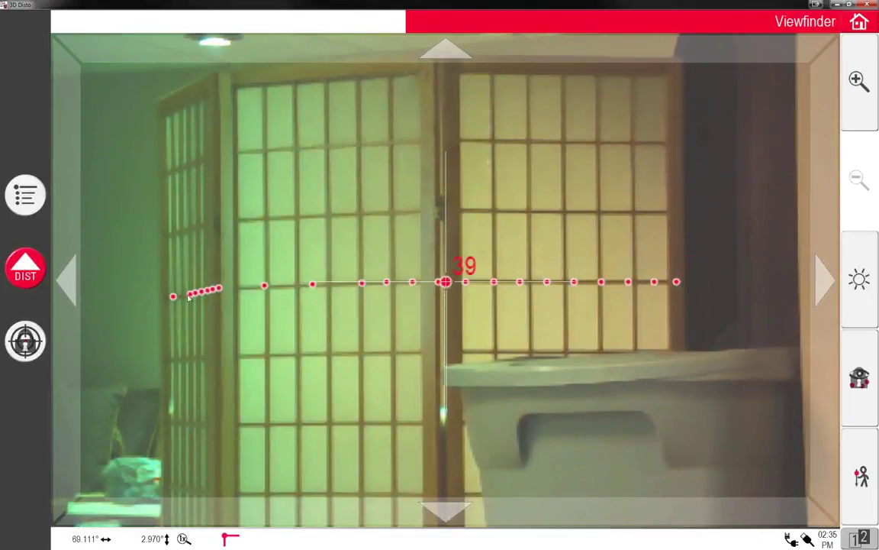
pyautogui.click(173, 326)
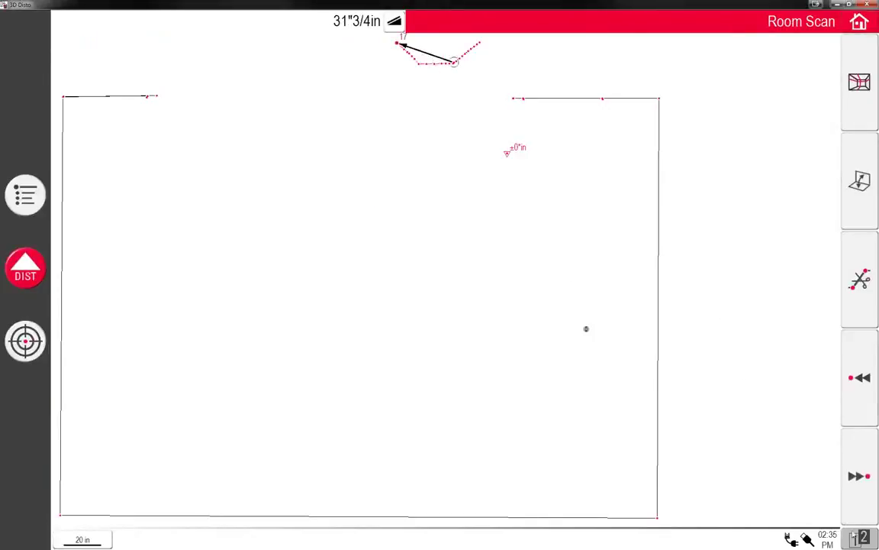
# Use the plan edit toolbar's trash bin to clear a scanned divider line.
pyautogui.click(847, 490)
pyautogui.click(849, 481)
pyautogui.click(858, 528)
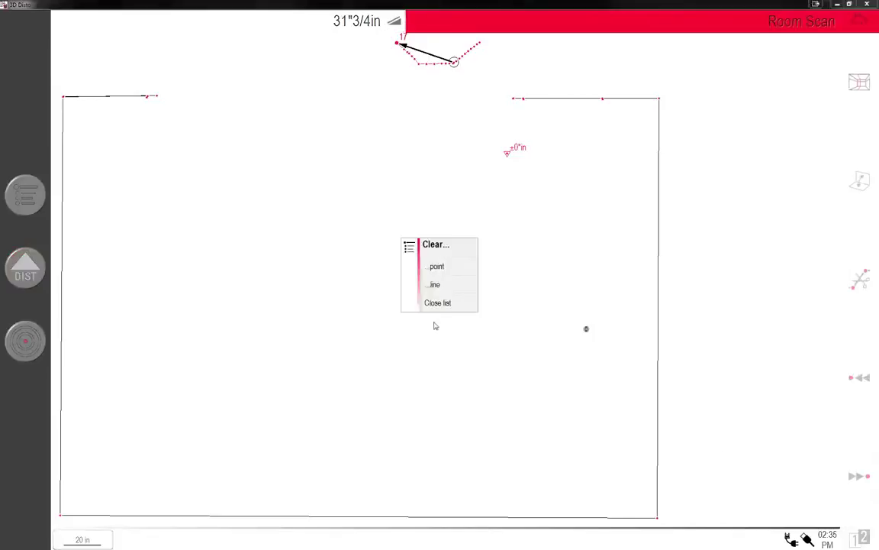
pyautogui.click(435, 285)
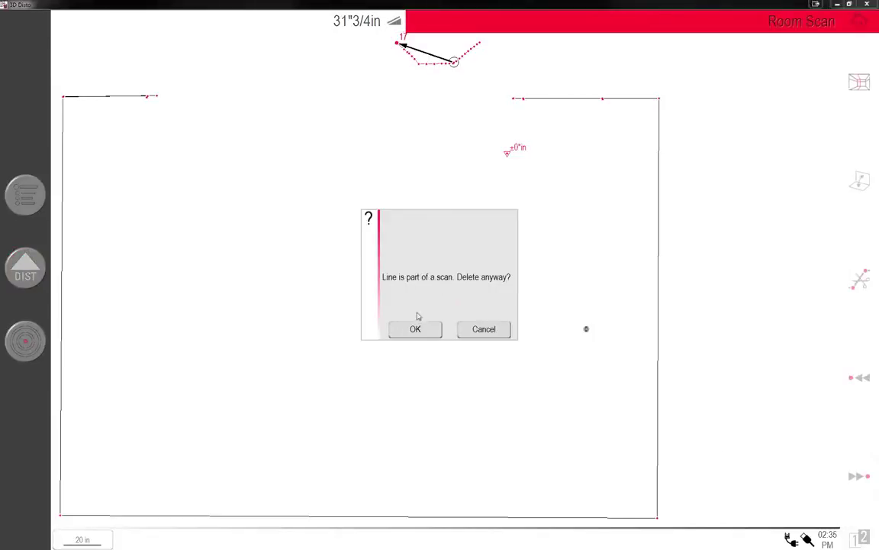